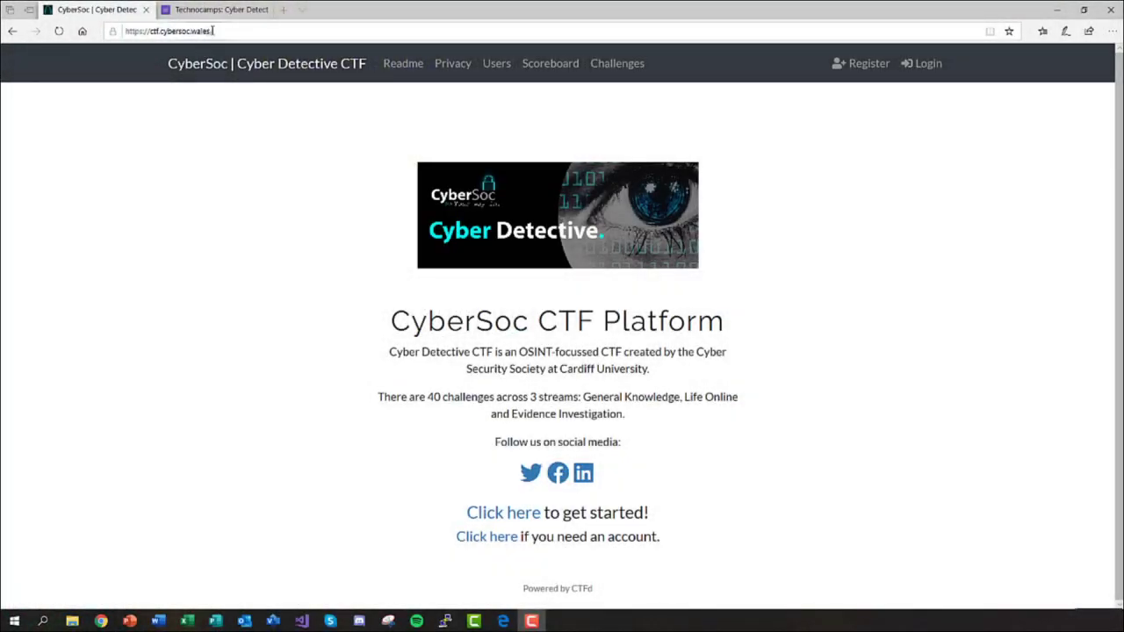
Highlight the site's web address, then go to the account registration page.
{"action": "left_click_drag", "start_coordinate": [216, 31], "coordinate": [119, 30]}
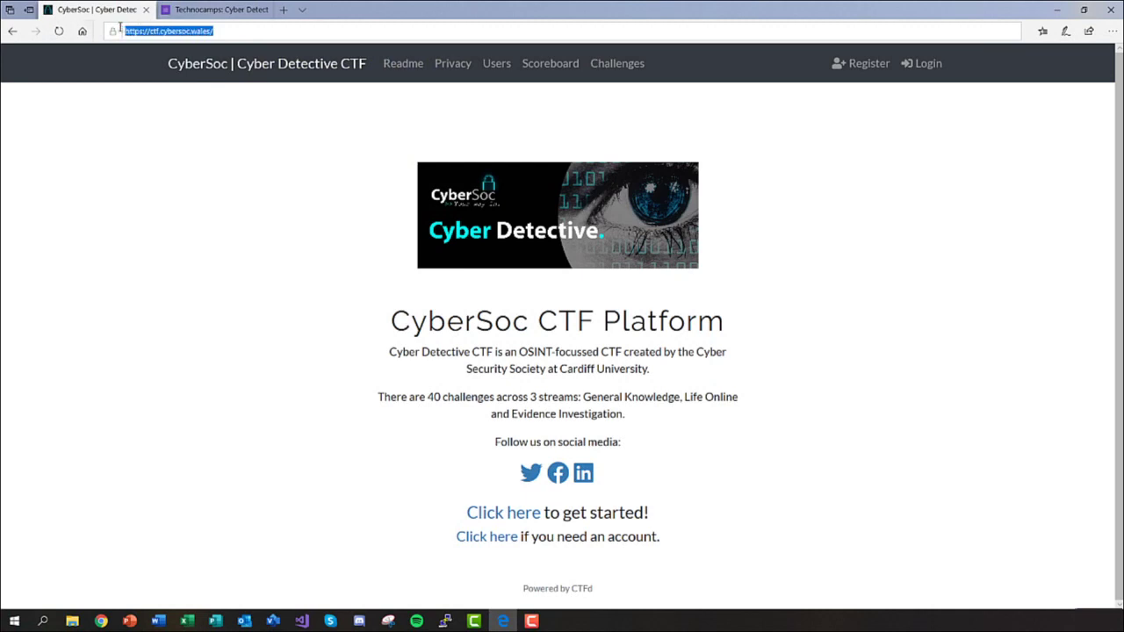
{"action": "left_click", "coordinate": [239, 91]}
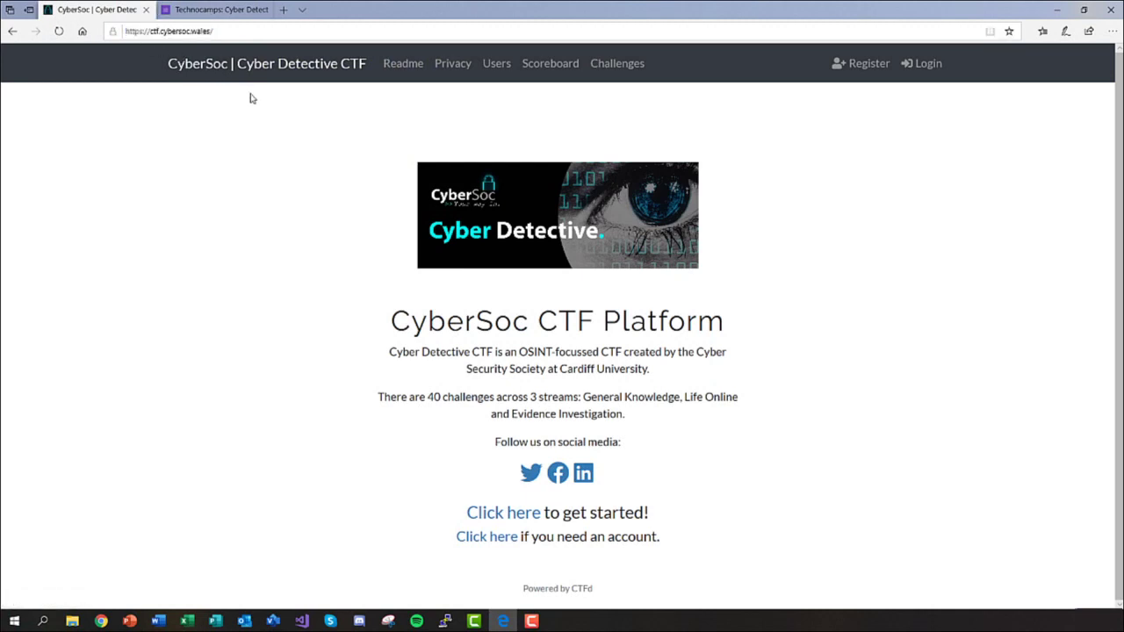
{"action": "left_click", "coordinate": [861, 76]}
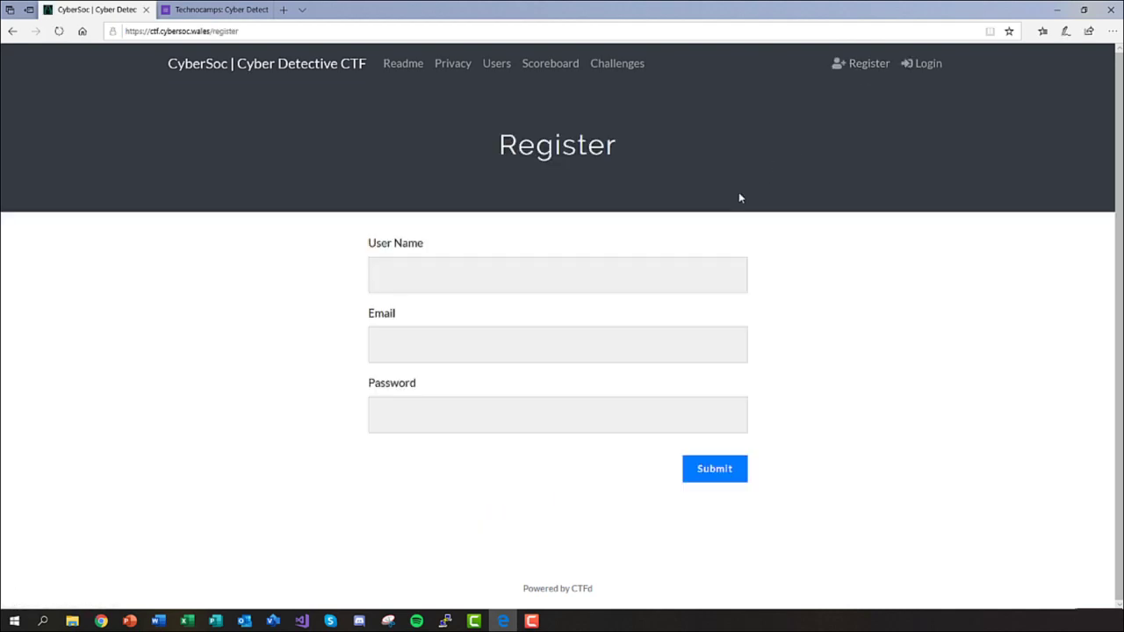
Register an account with a tc.-prefixed user name, an e-mail address and a password.
{"action": "left_click", "coordinate": [572, 276]}
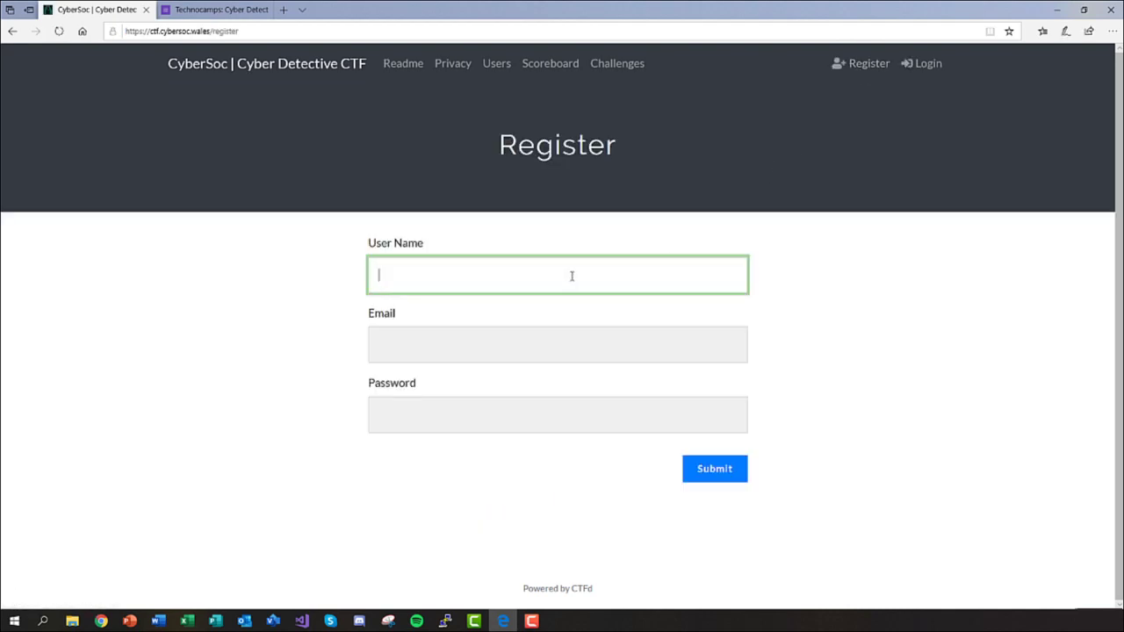
{"action": "type", "text": "tc.gamer22"}
{"action": "left_click", "coordinate": [543, 344]}
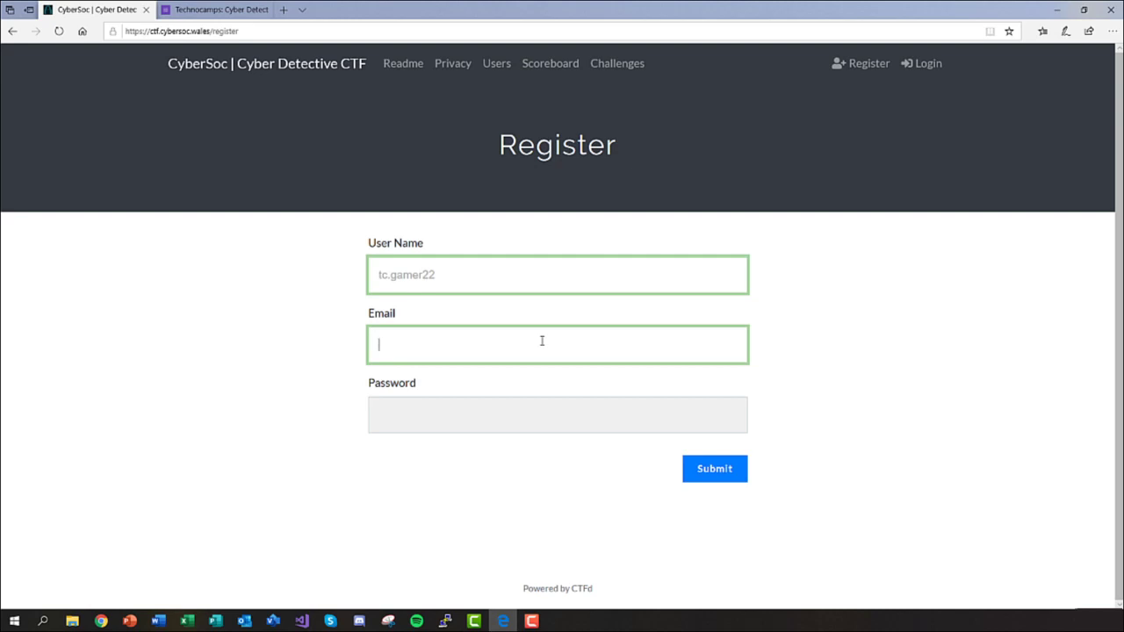
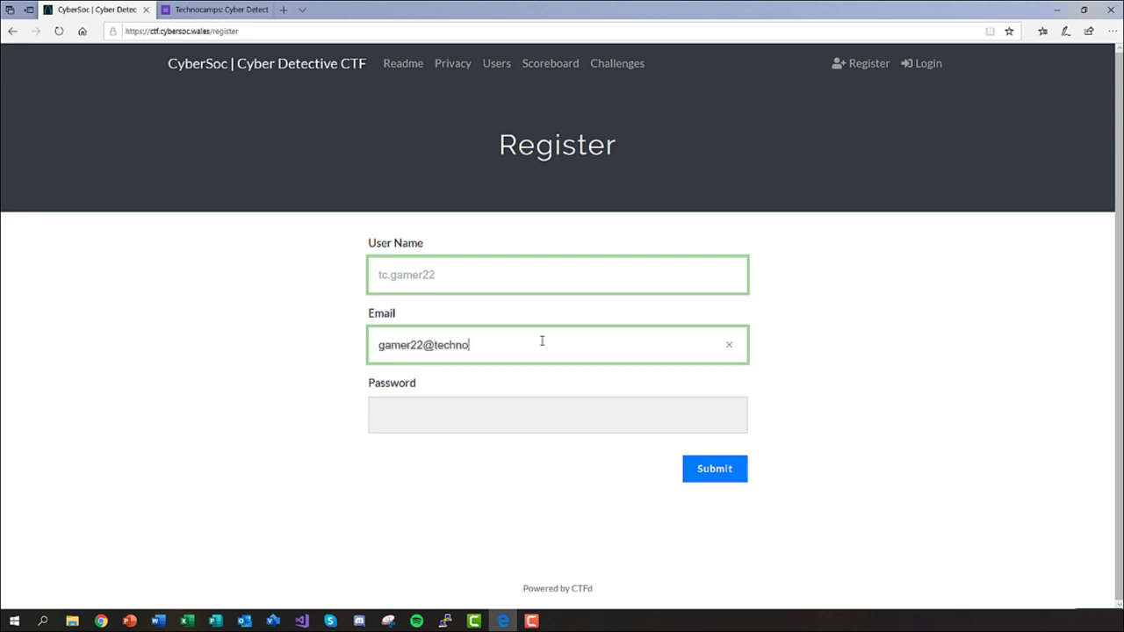
{"action": "left_click", "coordinate": [548, 428]}
{"action": "type", "text": "password"}
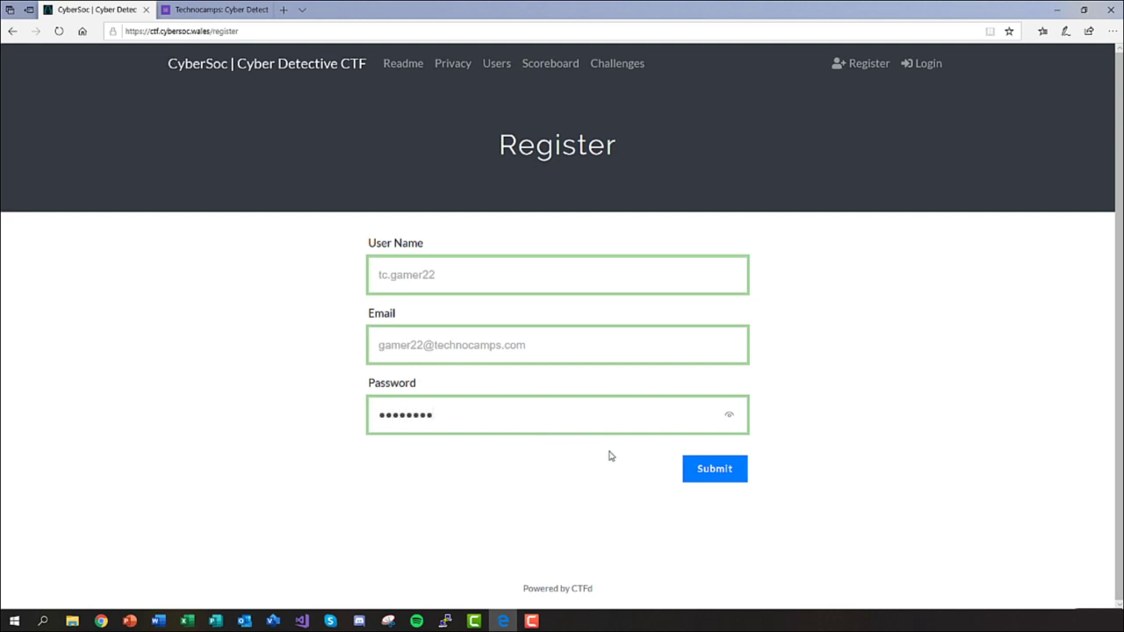
{"action": "left_click", "coordinate": [714, 477]}
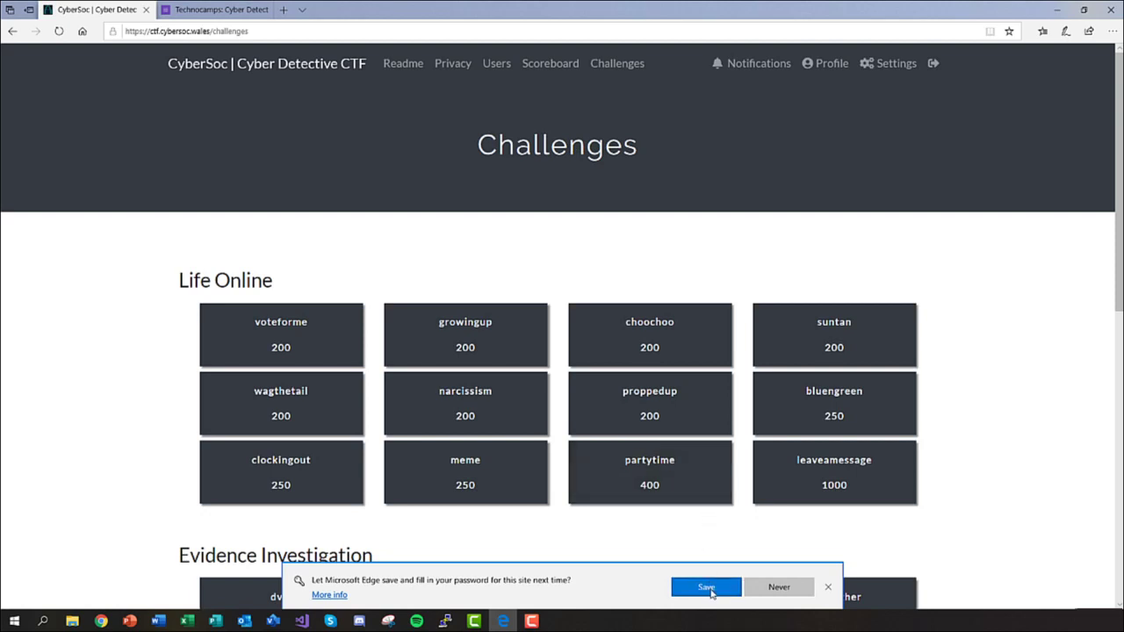
Let Edge save the Cyber Detective CTF password.
{"action": "left_click", "coordinate": [707, 587]}
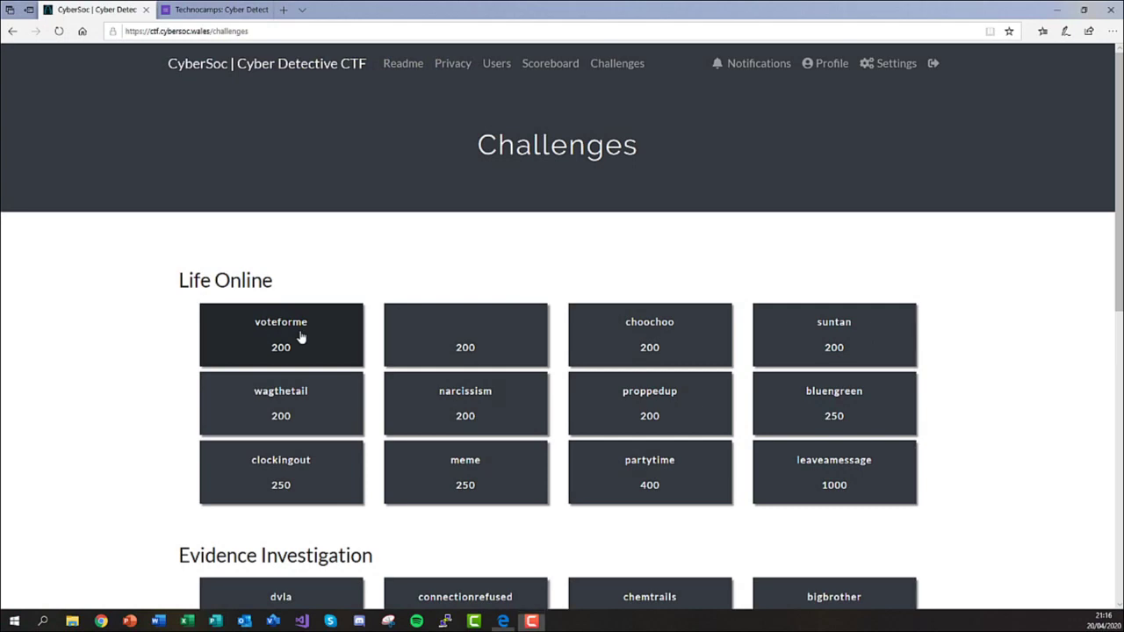
{"action": "left_click", "coordinate": [299, 337]}
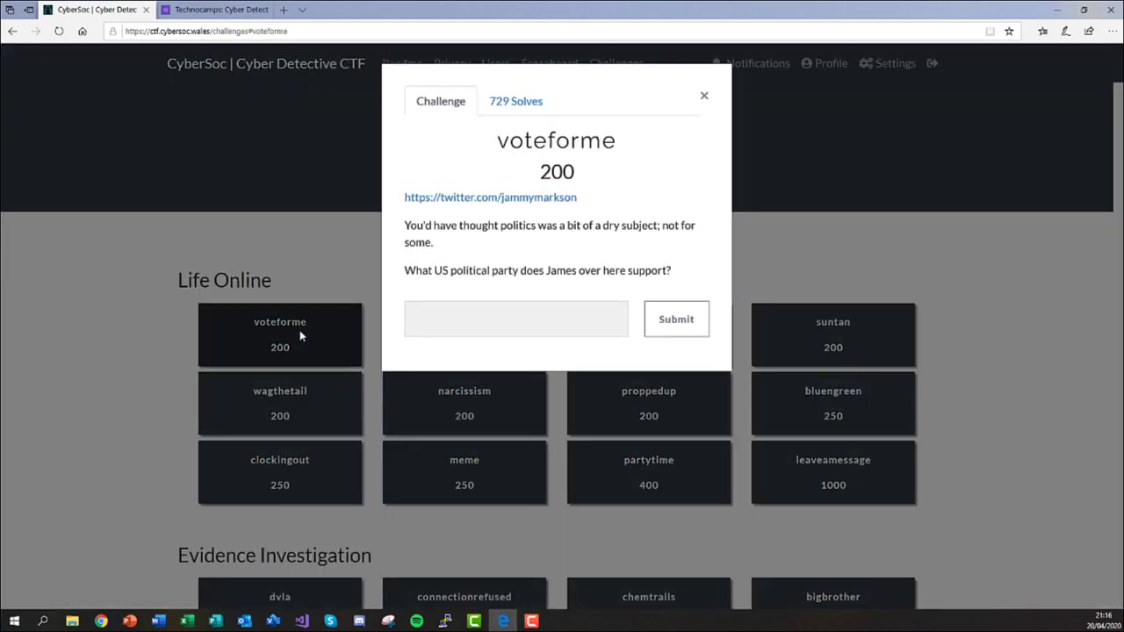
{"action": "left_click", "coordinate": [300, 336]}
{"action": "left_click", "coordinate": [464, 354]}
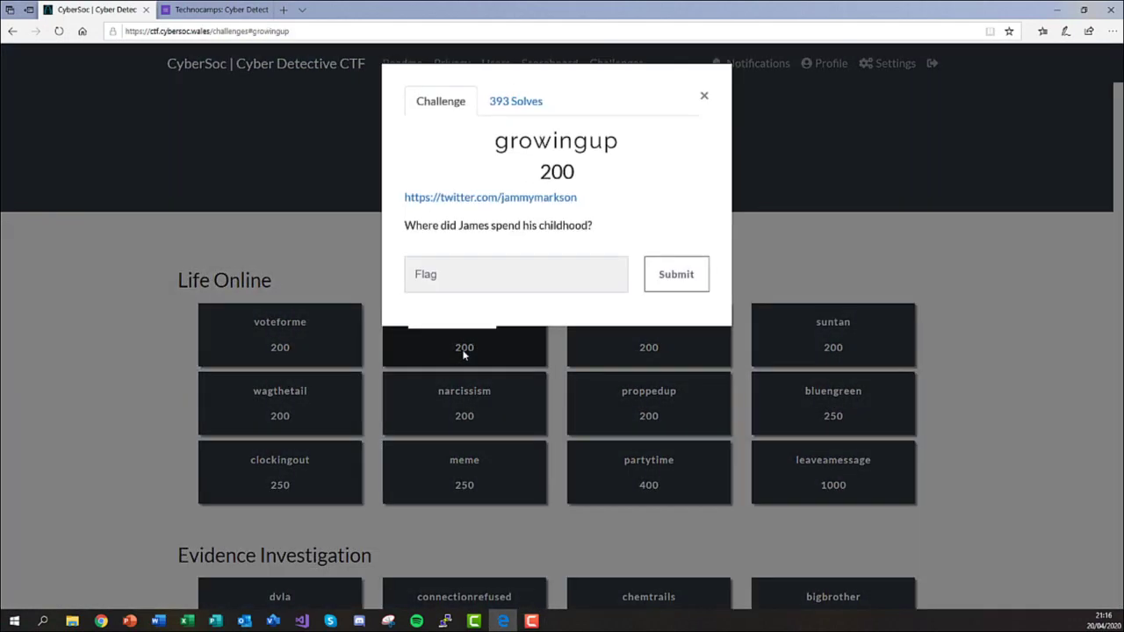
{"action": "left_click", "coordinate": [463, 354]}
{"action": "left_click", "coordinate": [607, 347]}
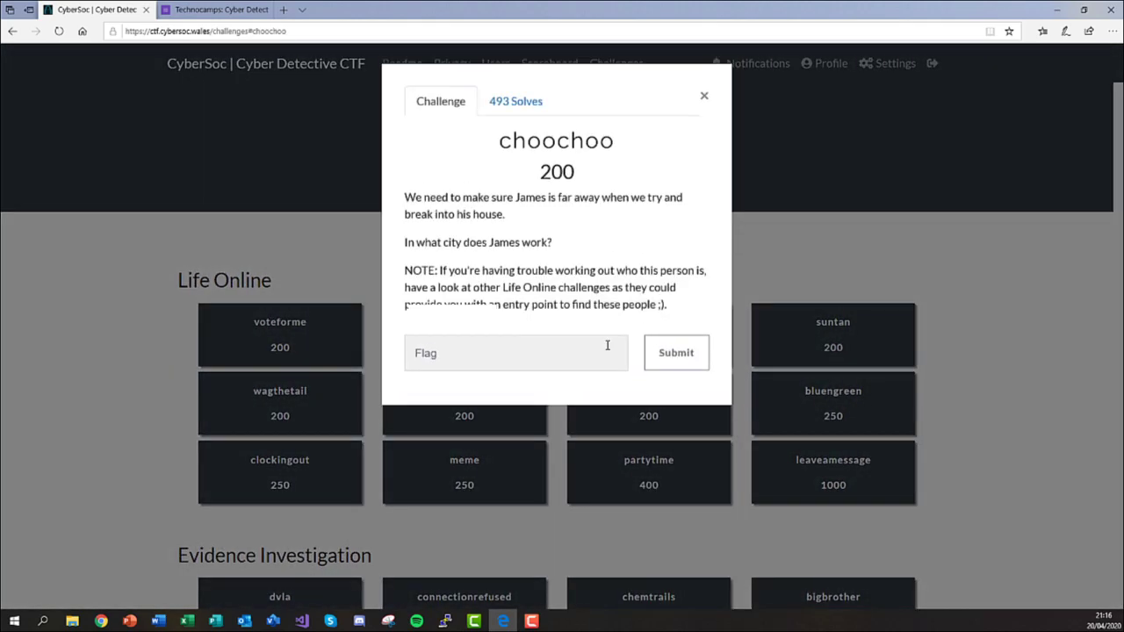
{"action": "left_click", "coordinate": [794, 334]}
{"action": "scroll", "coordinate": [333, 313], "scroll_direction": "down", "scroll_amount": 2}
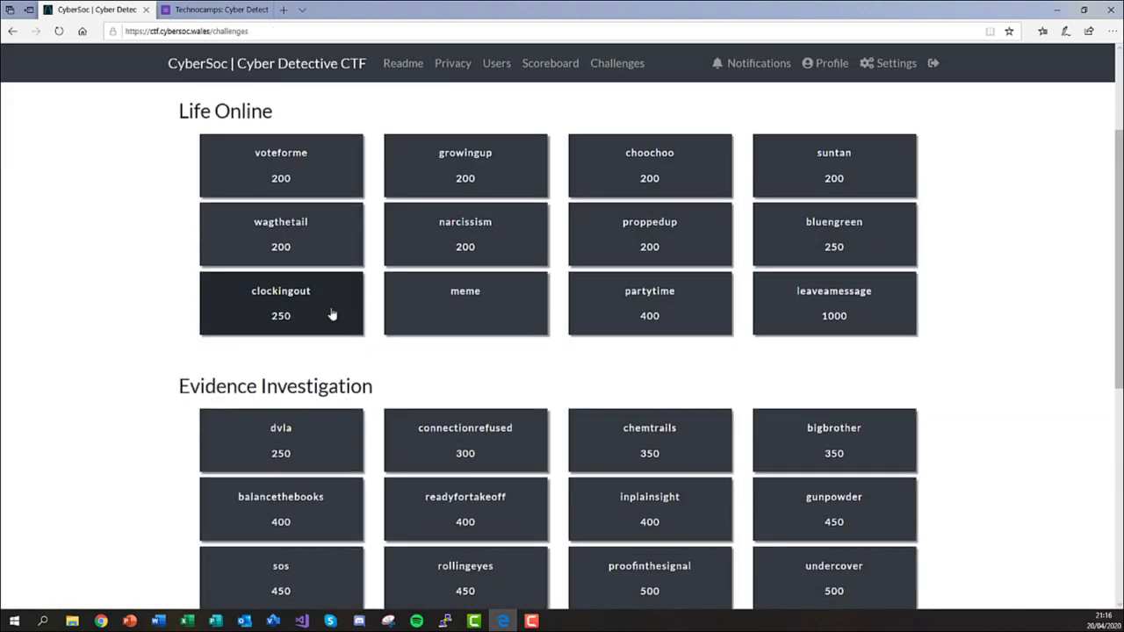
{"action": "left_click", "coordinate": [281, 428]}
{"action": "left_click", "coordinate": [340, 521]}
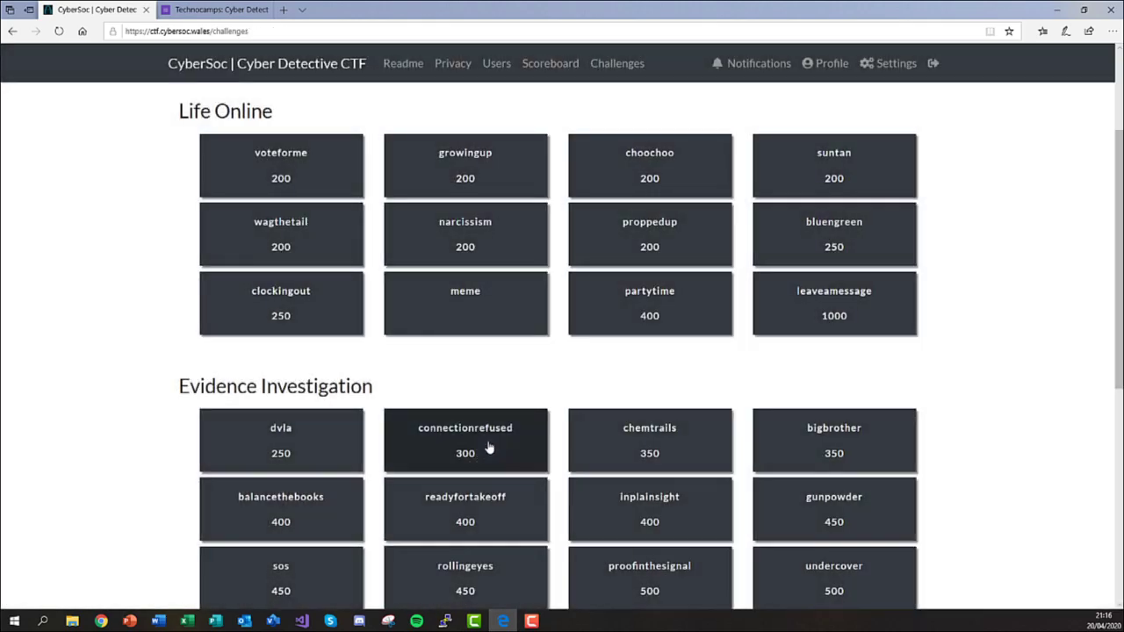
{"action": "left_click", "coordinate": [489, 448]}
{"action": "left_click", "coordinate": [479, 499]}
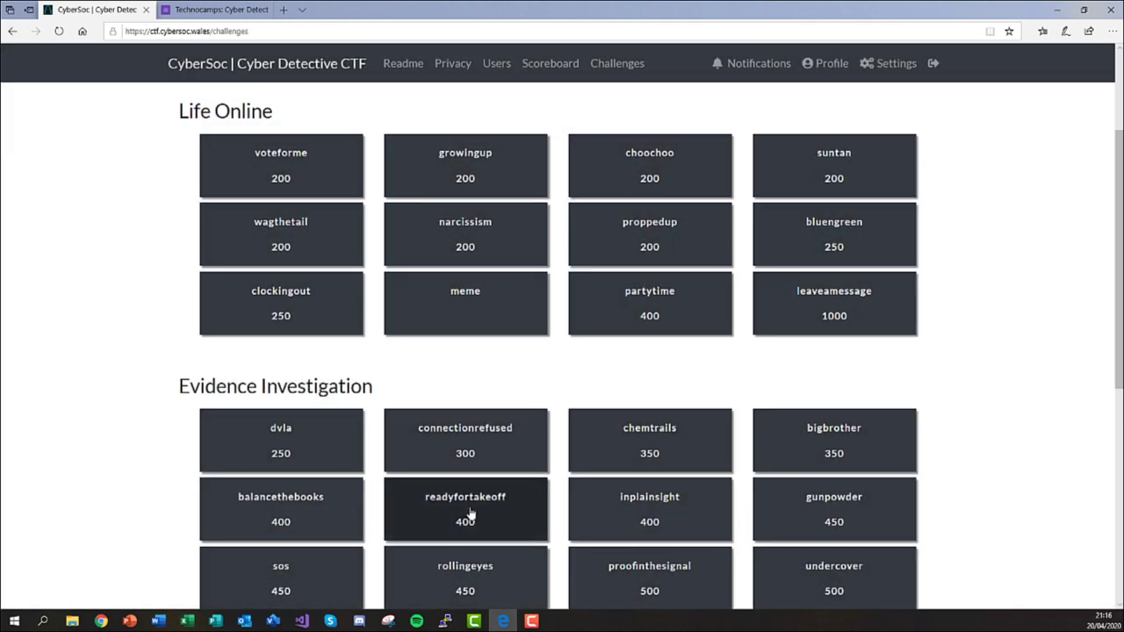
{"action": "scroll", "coordinate": [468, 514], "scroll_direction": "up", "scroll_amount": 3}
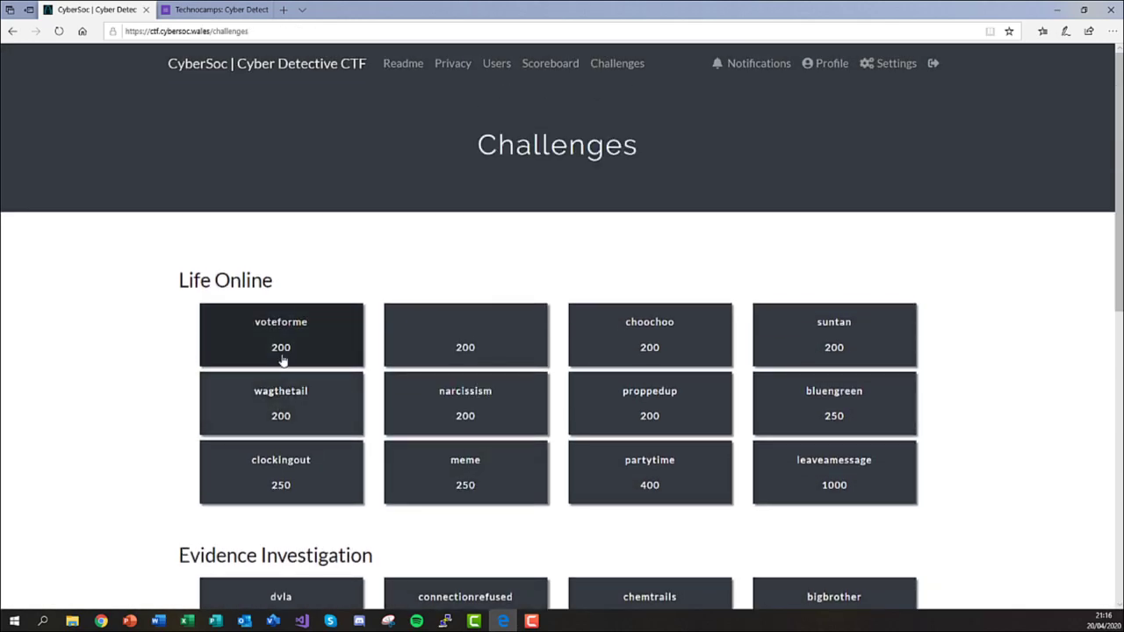
Answer voteforme with a pasted flag, retry after Incorrect, then close the solved challenge.
{"action": "left_click", "coordinate": [283, 360]}
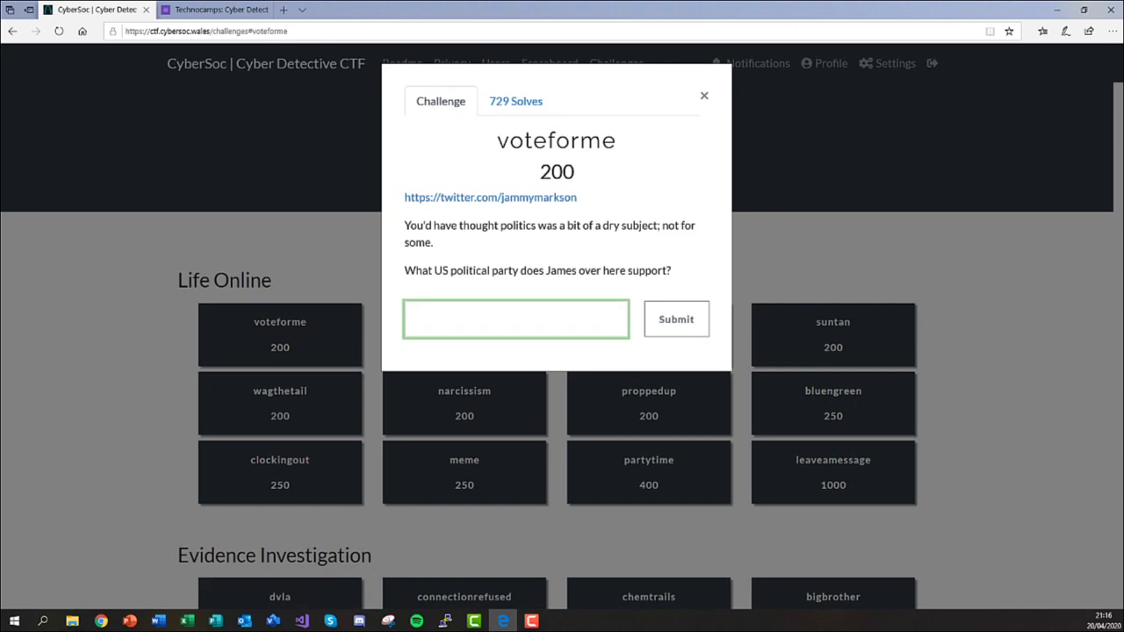
{"action": "key", "text": "ctrl+v"}
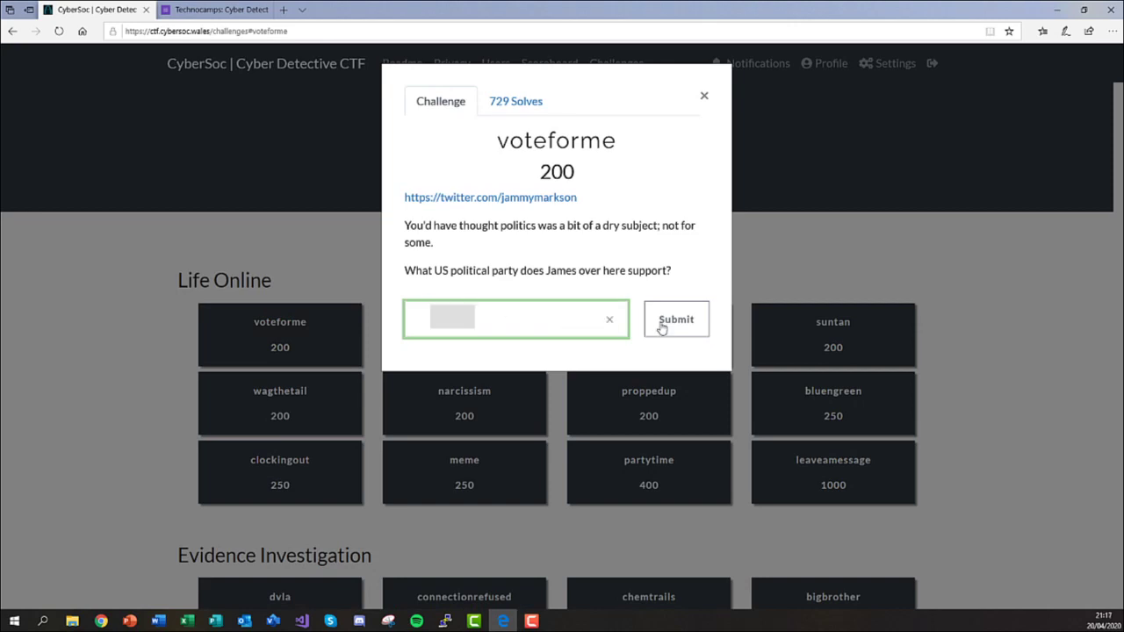
{"action": "left_click", "coordinate": [673, 327]}
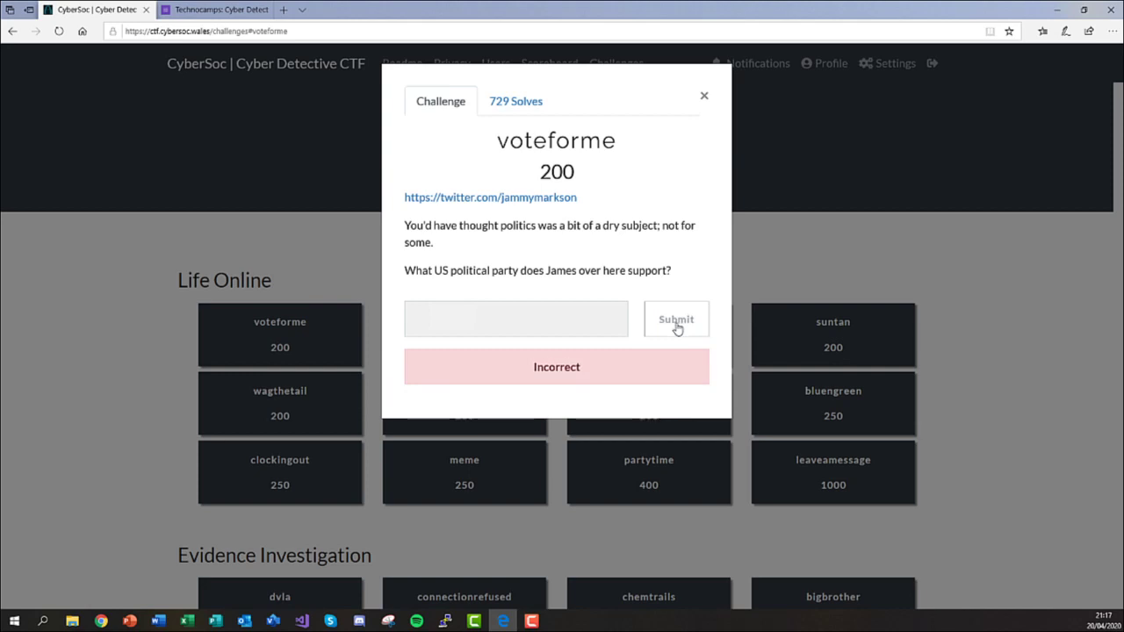
{"action": "left_click", "coordinate": [592, 321]}
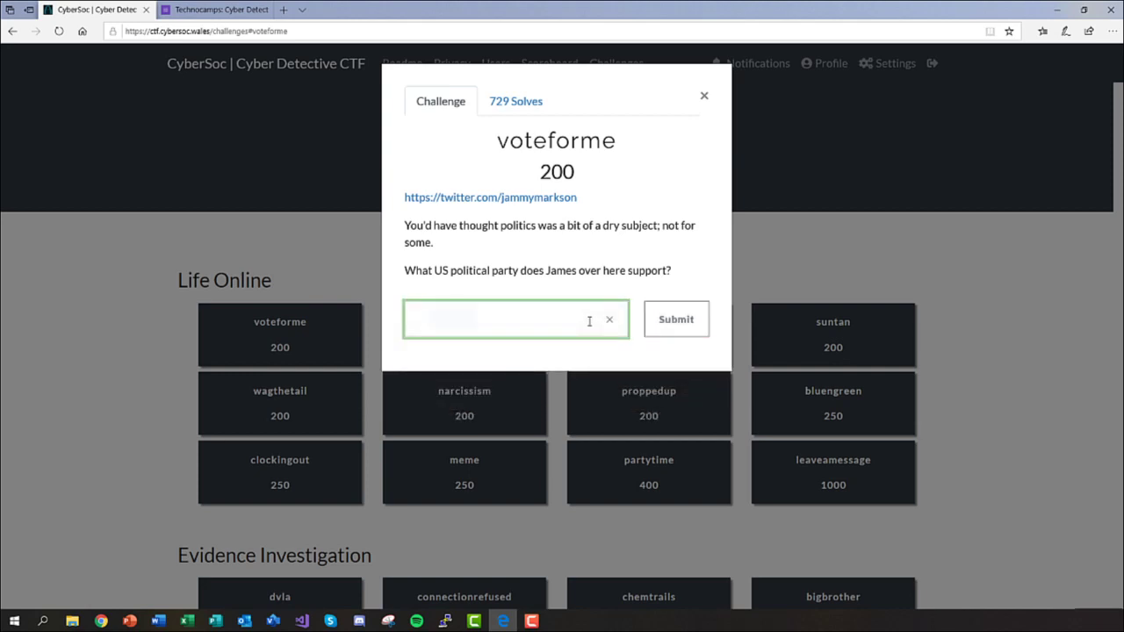
{"action": "key", "text": "ctrl+v"}
{"action": "left_click", "coordinate": [668, 324]}
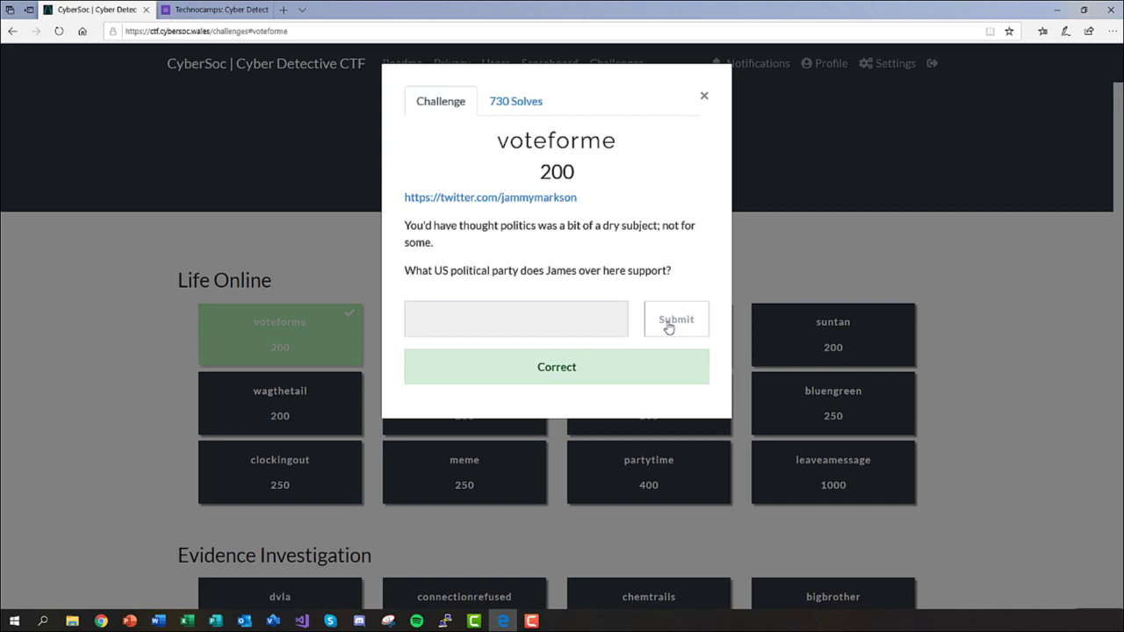
{"action": "left_click", "coordinate": [654, 442]}
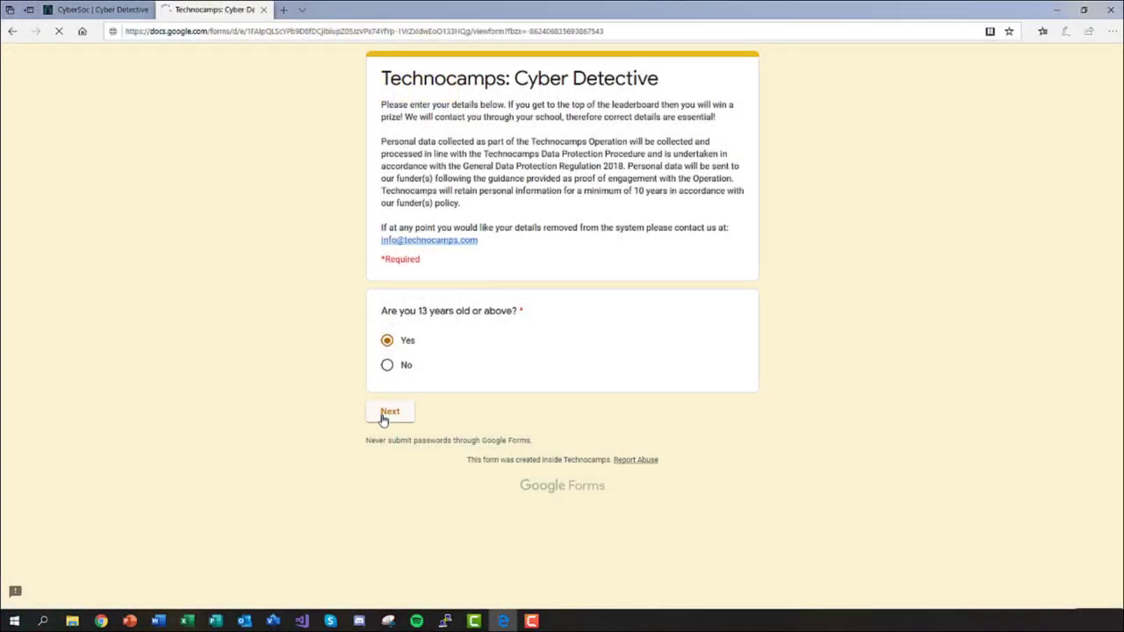
Enter the participant's full name, correcting a typo in the surname.
{"action": "left_click", "coordinate": [425, 277]}
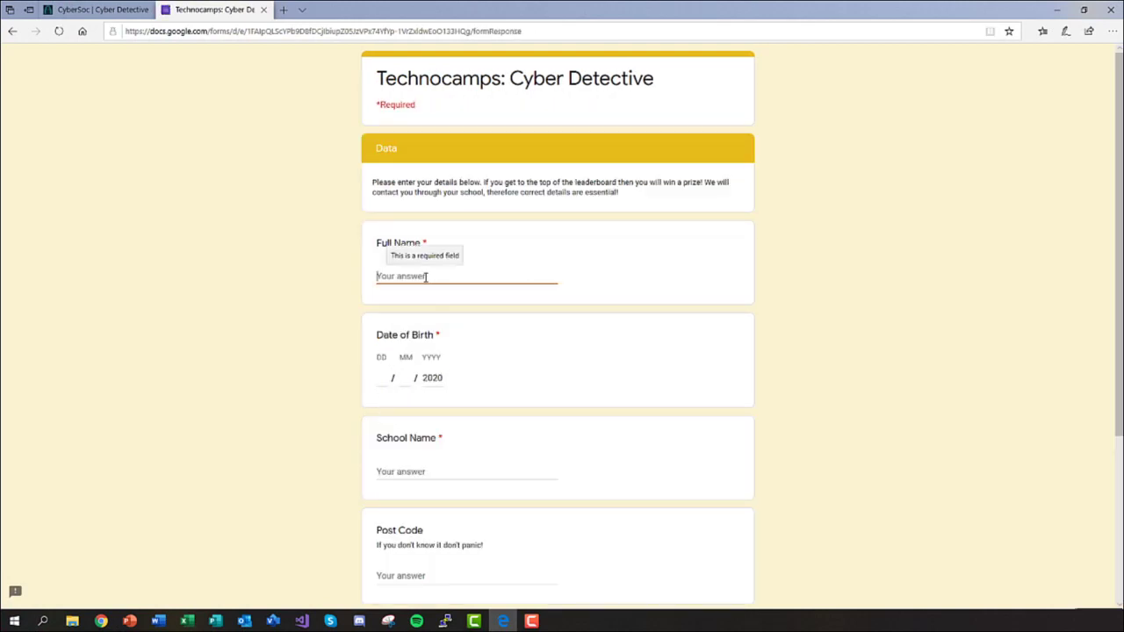
{"action": "type", "text": "John Smith"}
{"action": "scroll", "coordinate": [424, 281], "scroll_direction": "down", "scroll_amount": 2}
{"action": "left_click", "coordinate": [377, 212]}
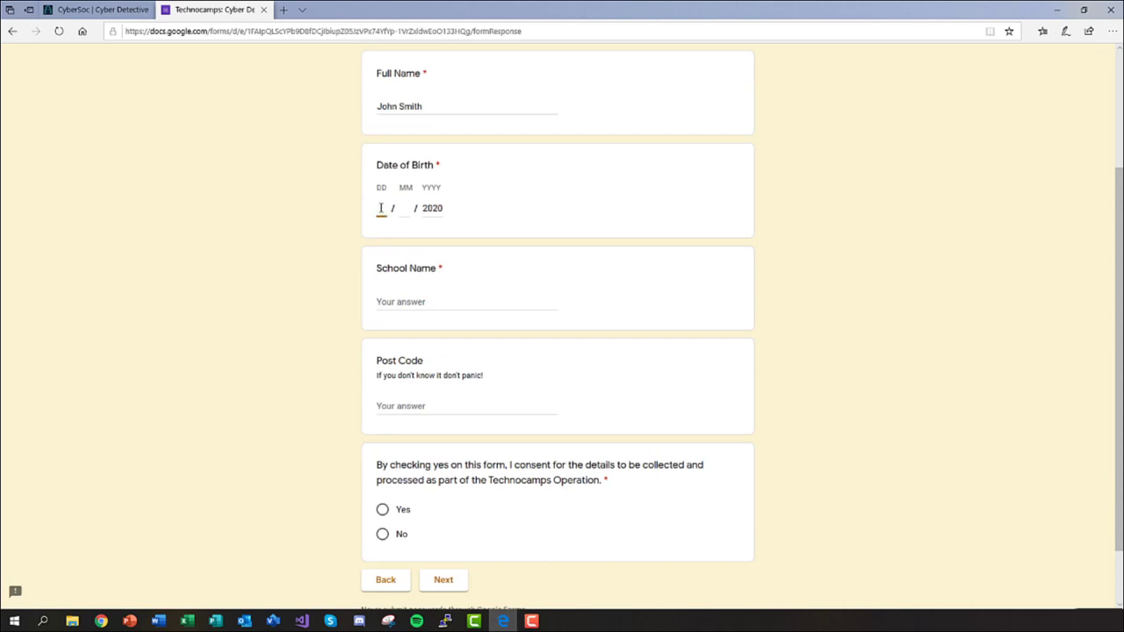
{"action": "type", "text": "3"}
{"action": "key", "text": "Tab"}
{"action": "type", "text": "01"}
{"action": "key", "text": "Tab"}
{"action": "type", "text": "2001"}
Enter 'My School Name' as the school, agree to data consent, and continue.
{"action": "scroll", "coordinate": [386, 287], "scroll_direction": "down", "scroll_amount": 1}
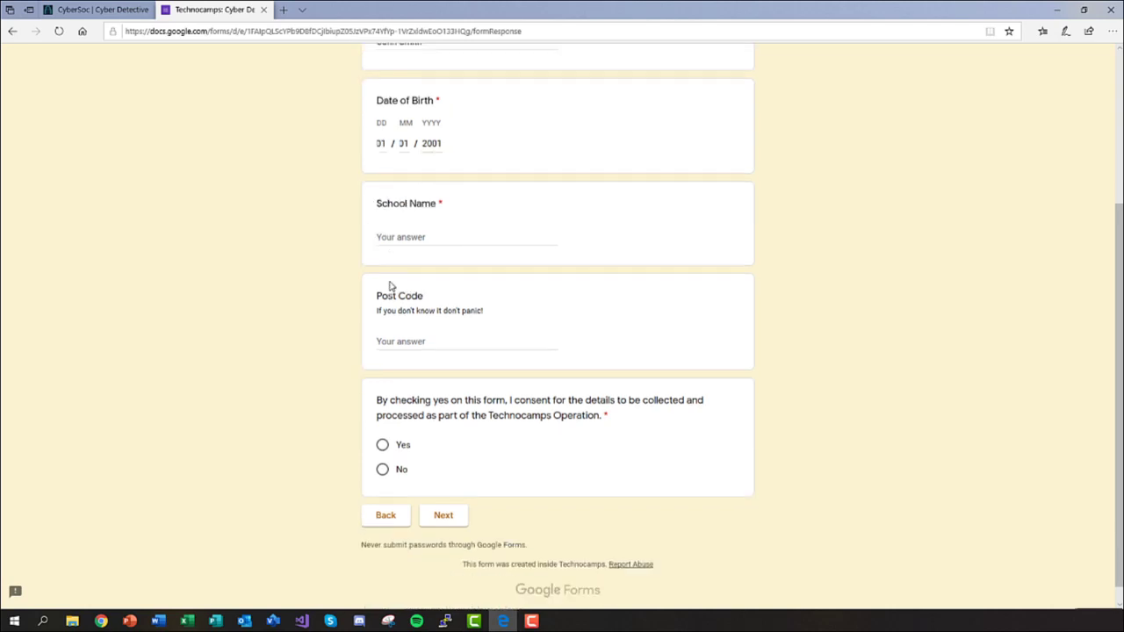
{"action": "left_click", "coordinate": [429, 230]}
{"action": "type", "text": "My S"}
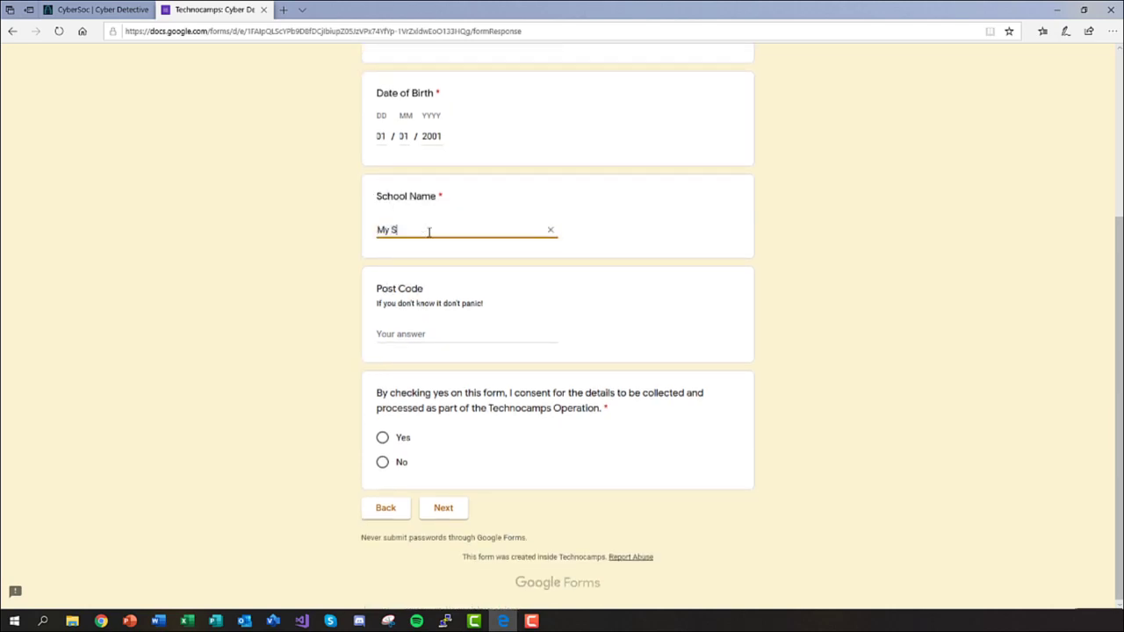
{"action": "type", "text": "chool Name"}
{"action": "left_click", "coordinate": [382, 439]}
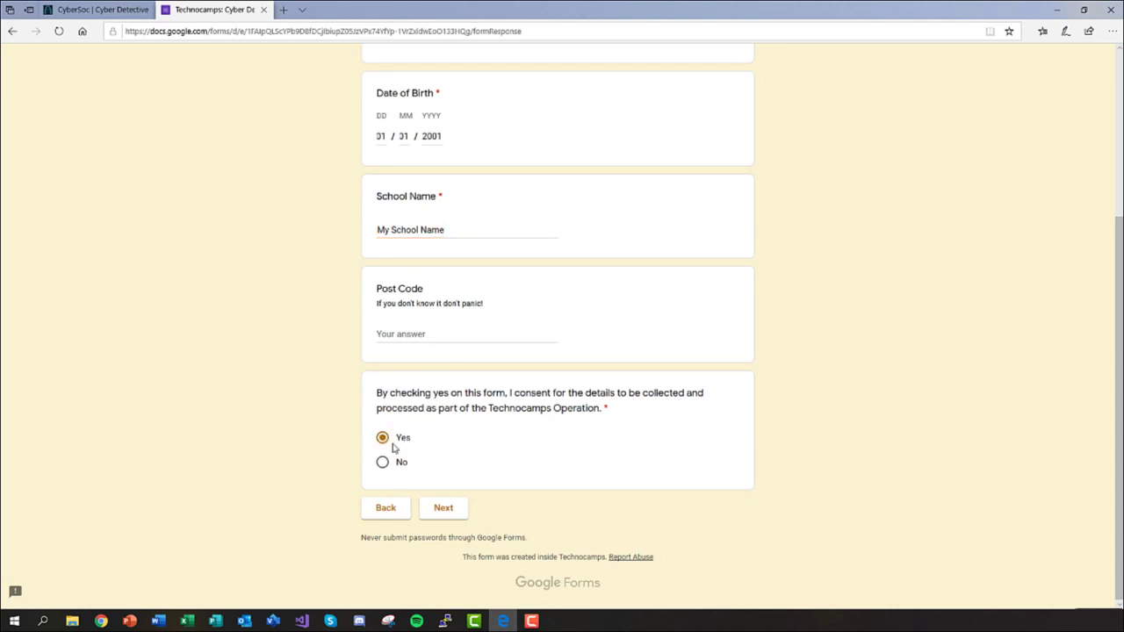
{"action": "left_click", "coordinate": [444, 509]}
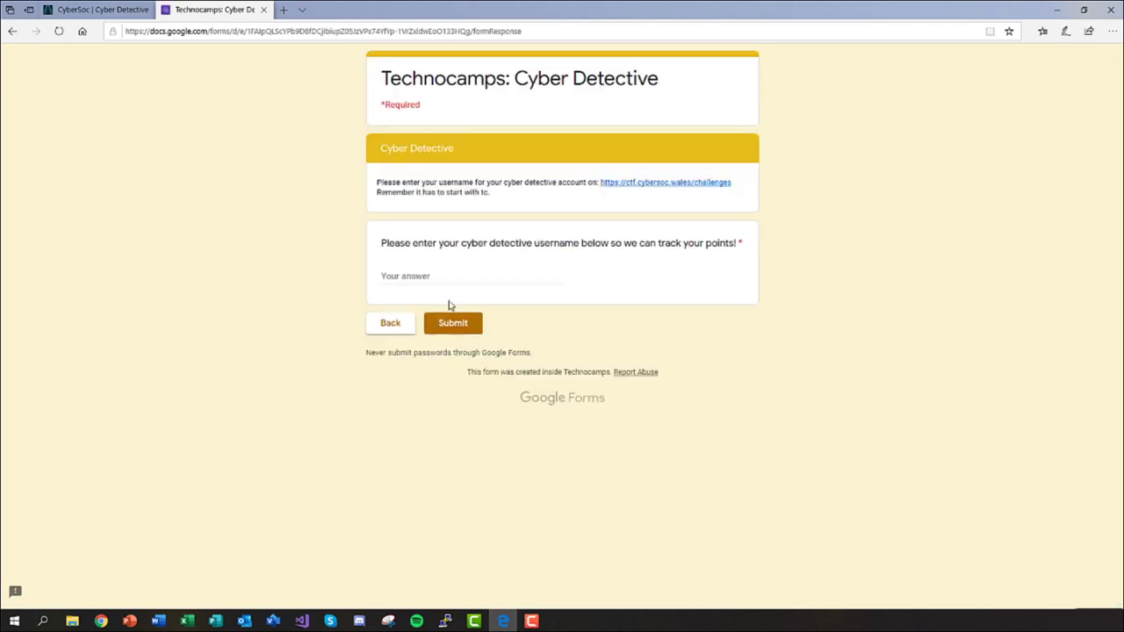
Enter the tc.-prefixed Cyber Detective username and submit the form.
{"action": "left_click", "coordinate": [449, 277]}
{"action": "type", "text": "tc.gamer22"}
{"action": "left_click", "coordinate": [503, 314]}
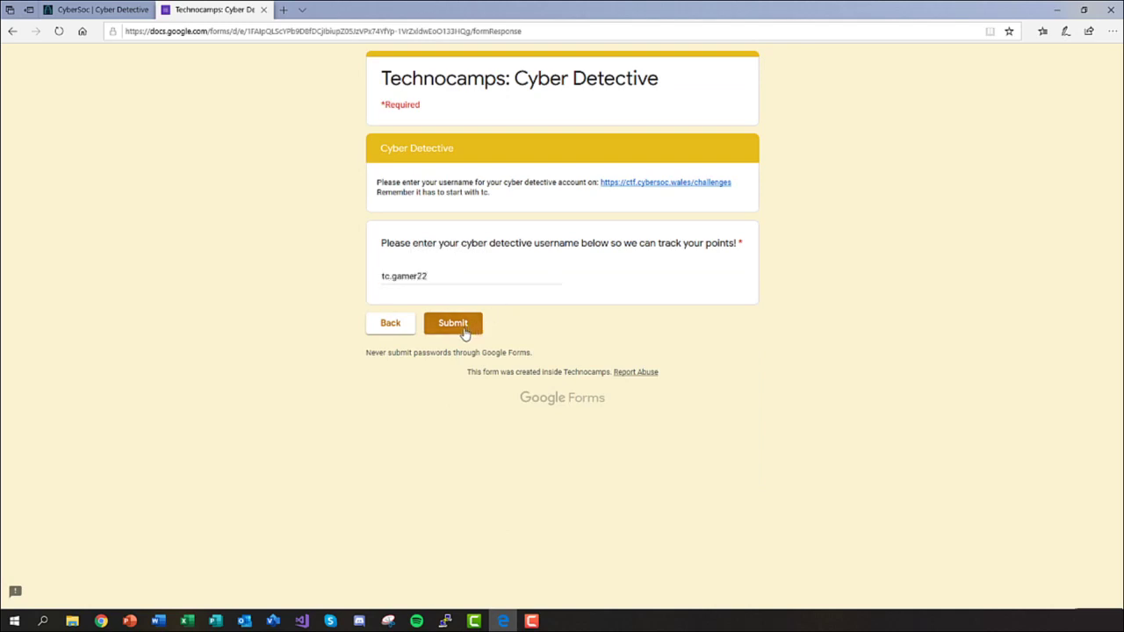